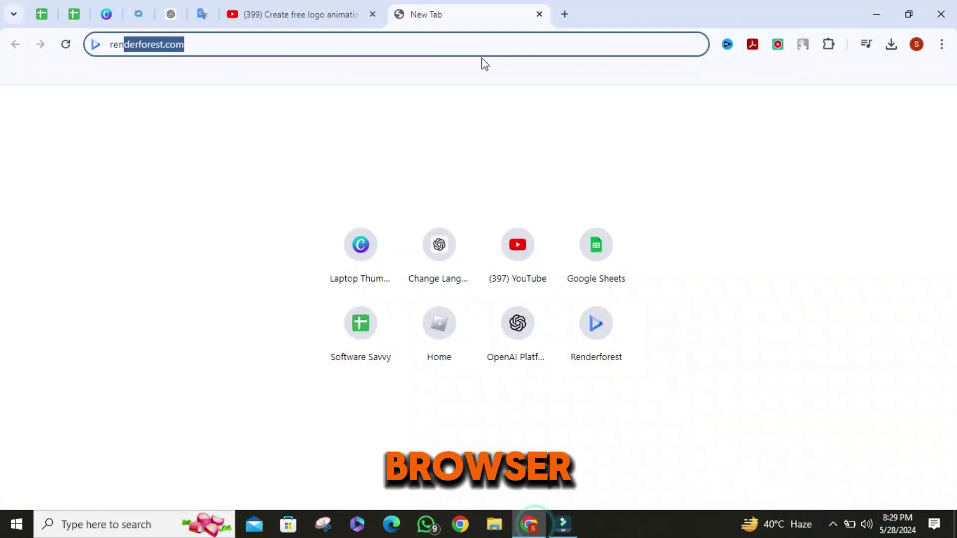
Clear the address bar and go to the Renderforest website
left_click(478, 45)
key("BackSpace")
key("BackSpace")
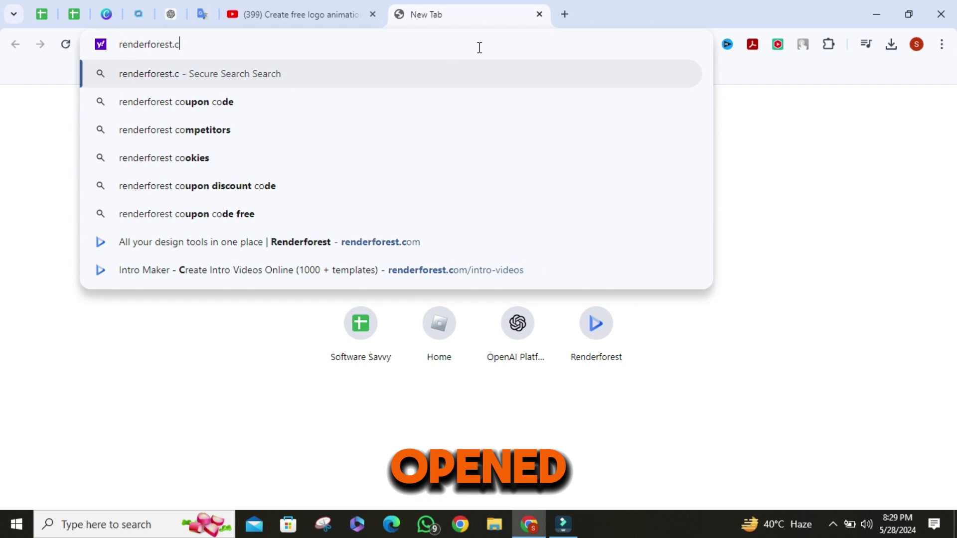
key("ctrl+a")
key("BackSpace")
key("Escape")
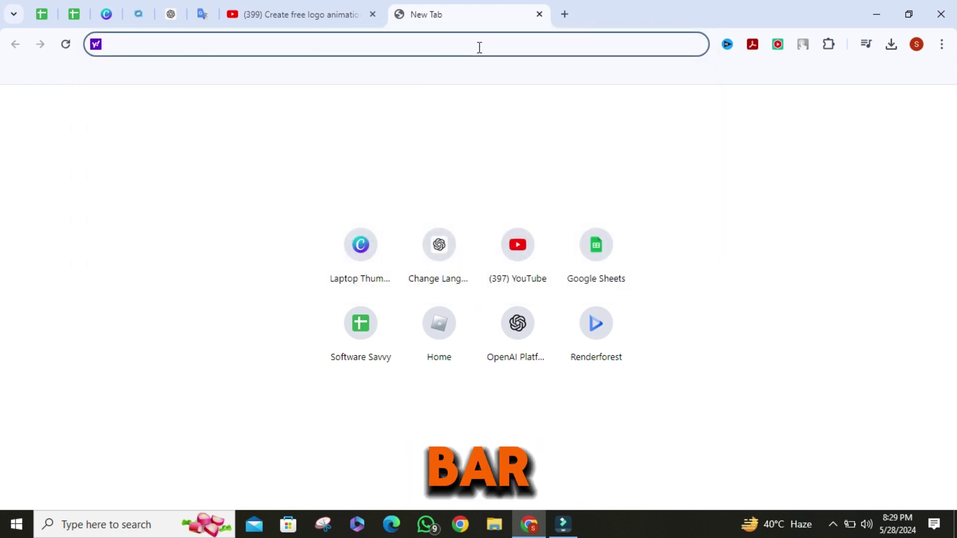
left_click(478, 45)
type("ren")
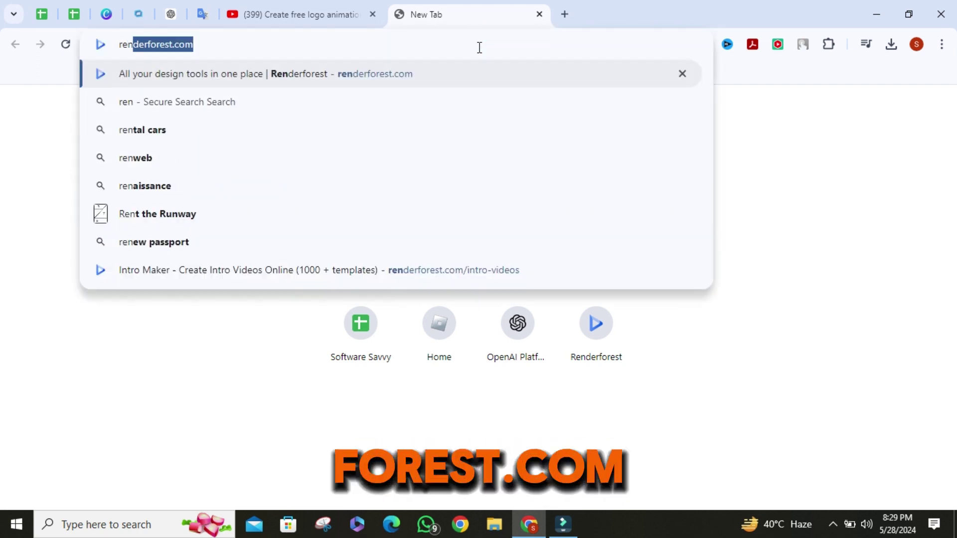
type("der")
key("Return")
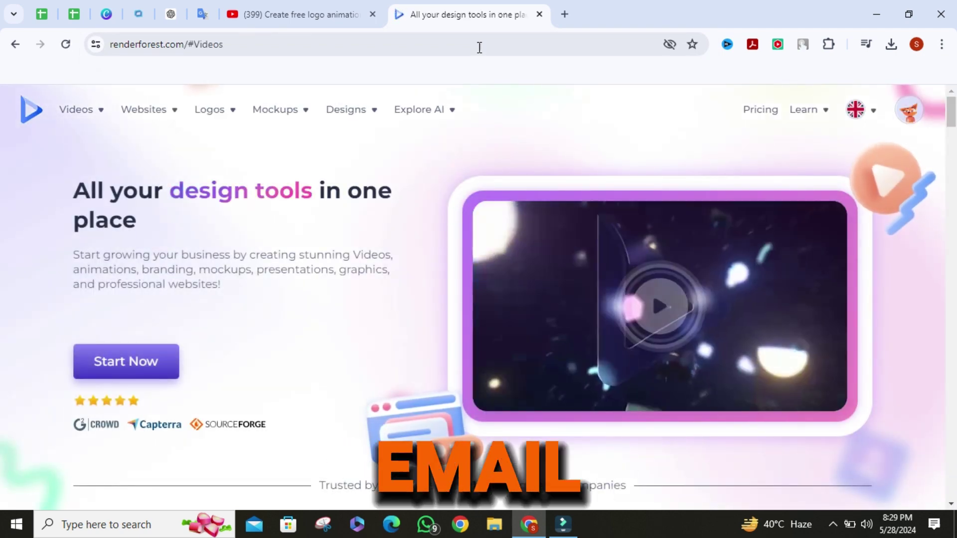
Reach the YouTube Logo Maker page from the Logos menu and scroll through it
mouse_move(197, 138)
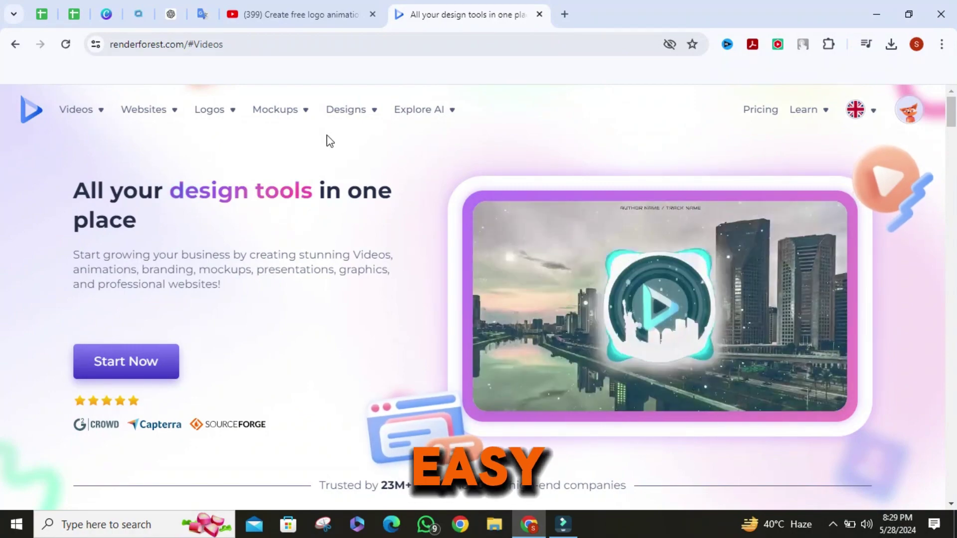
mouse_move(294, 148)
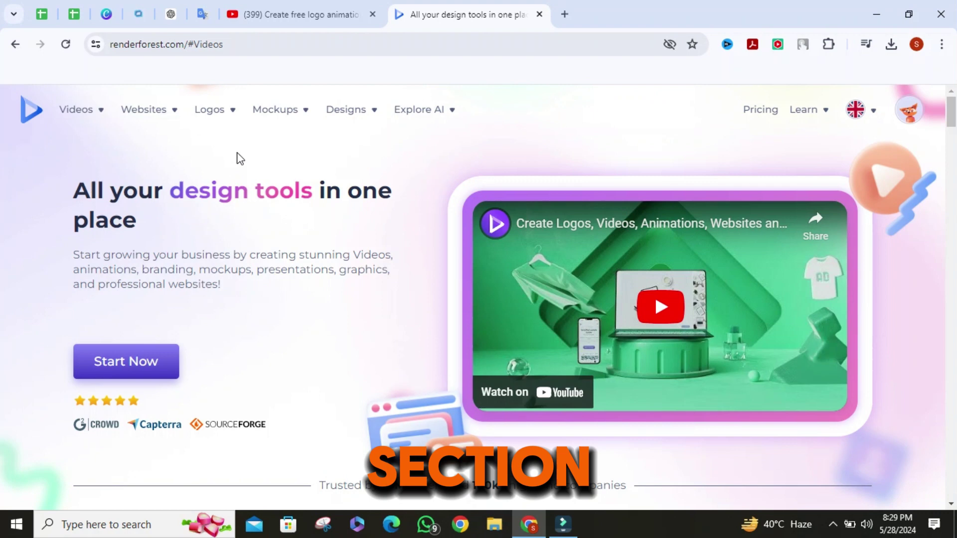
mouse_move(229, 116)
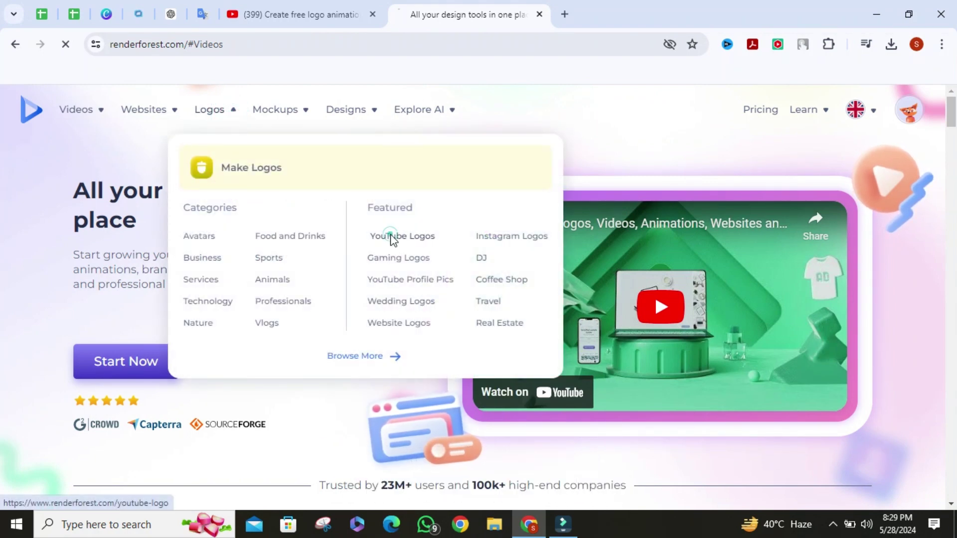
scroll(321, 215, "down", 15)
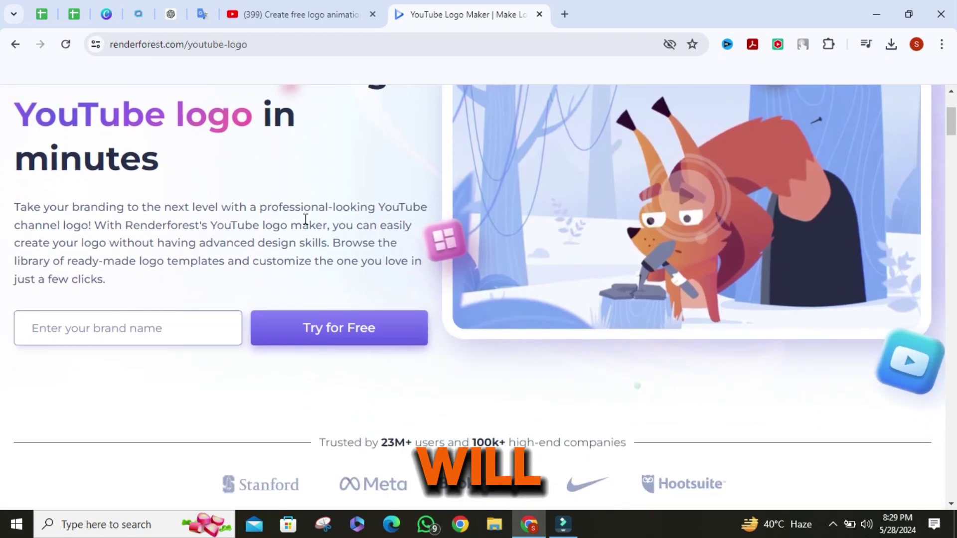
scroll(245, 226, "up", 5)
scroll(247, 227, "up", 10)
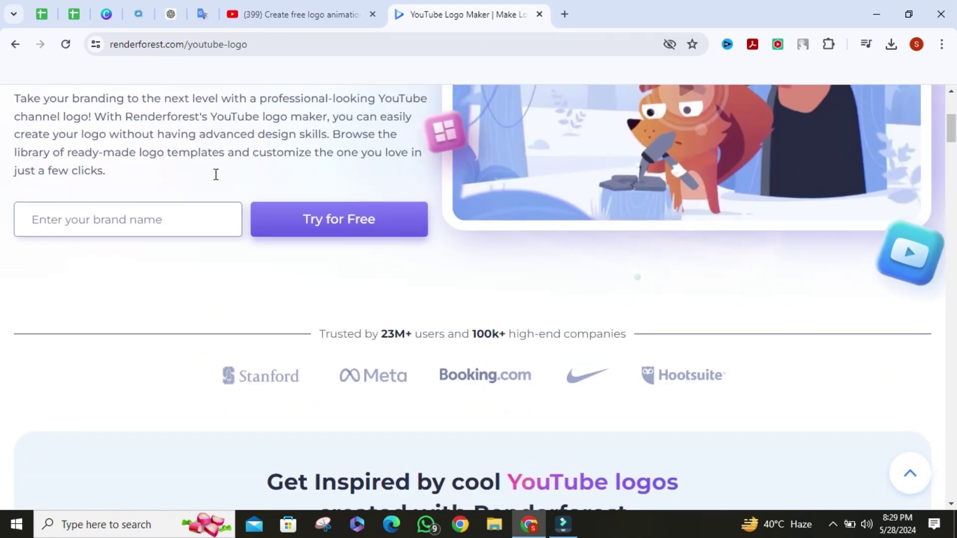
mouse_move(86, 122)
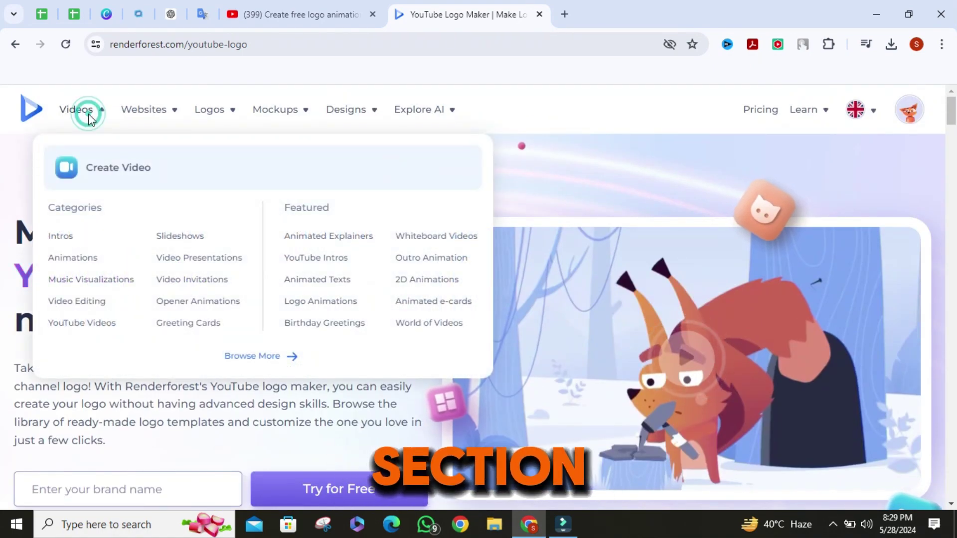
Browse the Intros gallery under Videos and open the Quick Logo Animation template
left_click(55, 241)
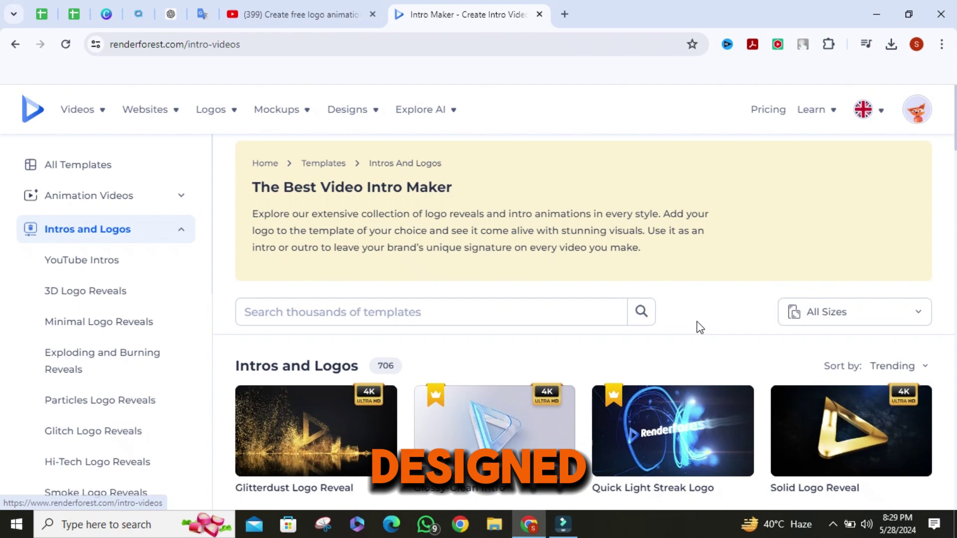
scroll(697, 321, "down", 4)
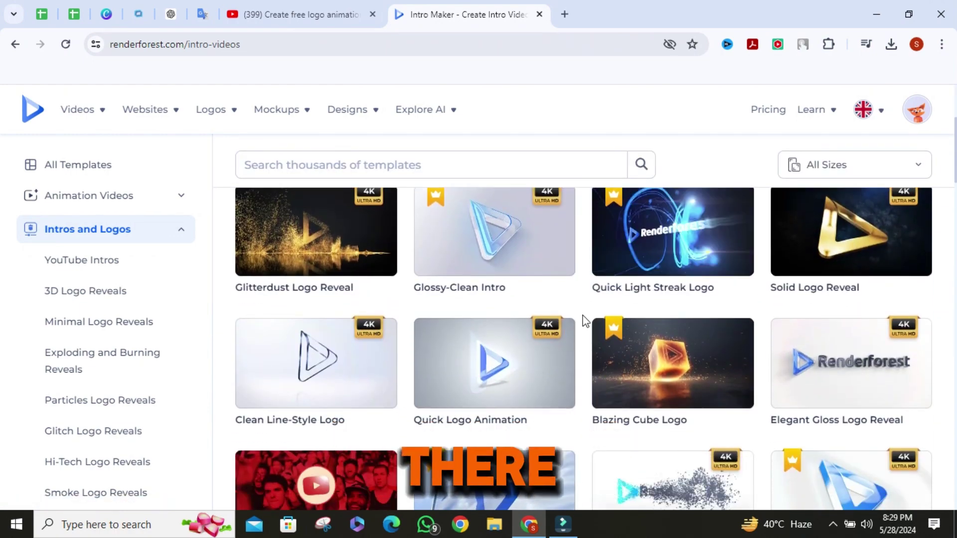
scroll(583, 320, "down", 1)
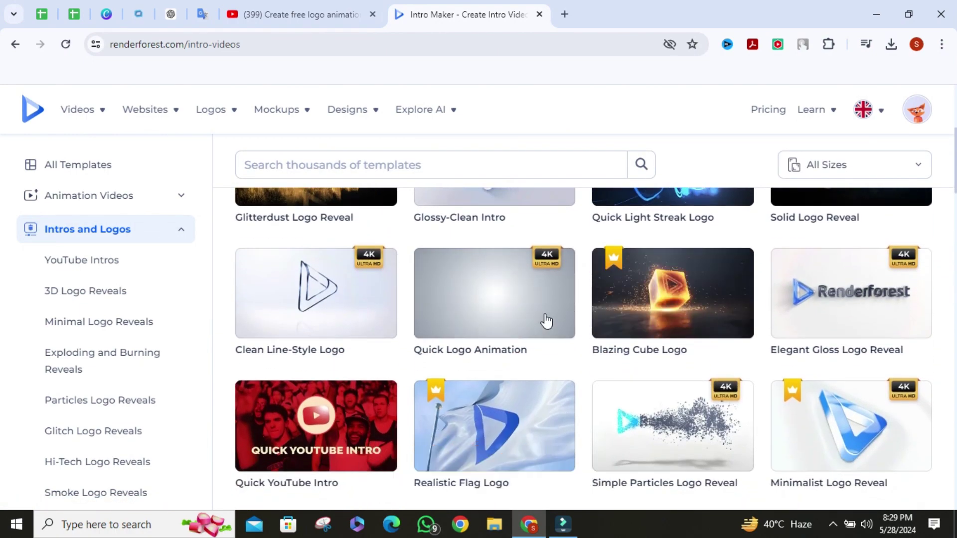
scroll(628, 366, "down", 4)
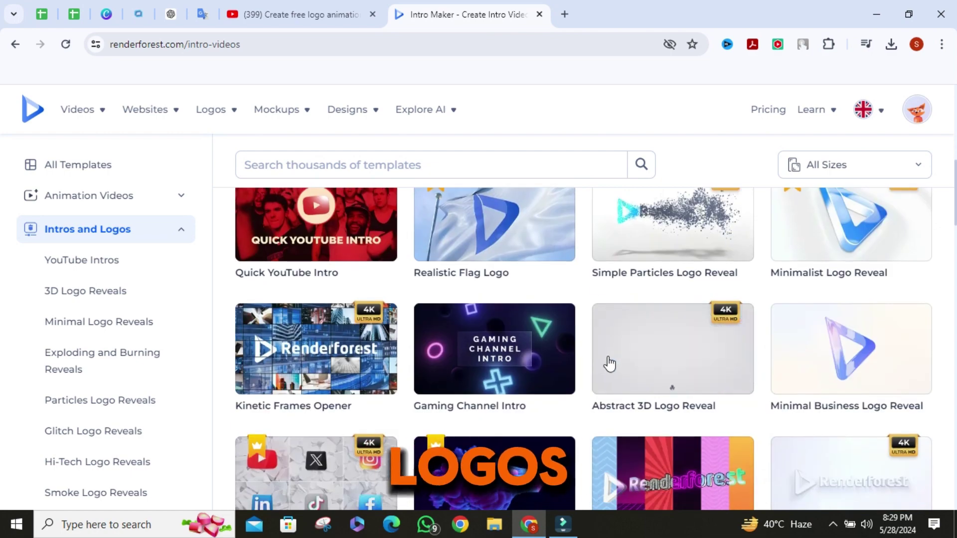
scroll(628, 364, "up", 5)
scroll(538, 394, "down", 1)
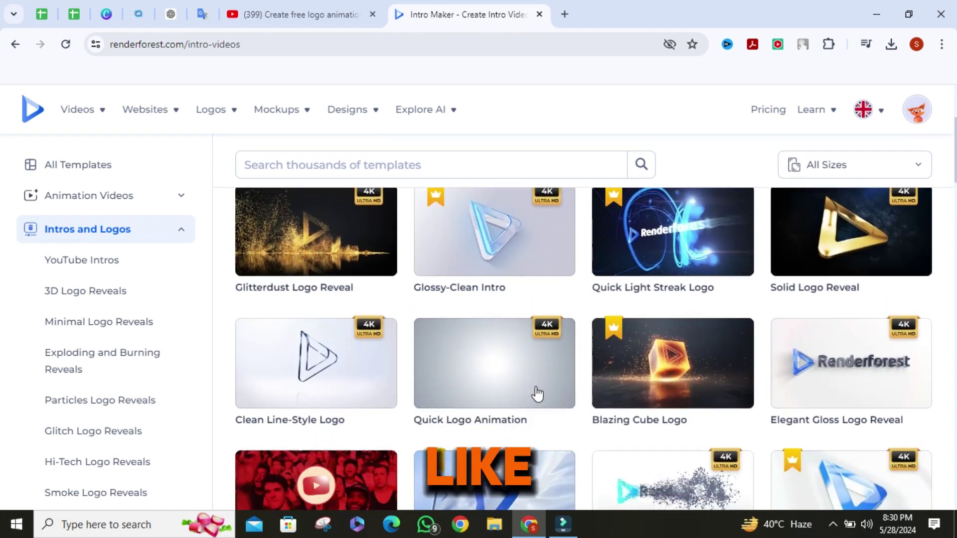
left_click(496, 374)
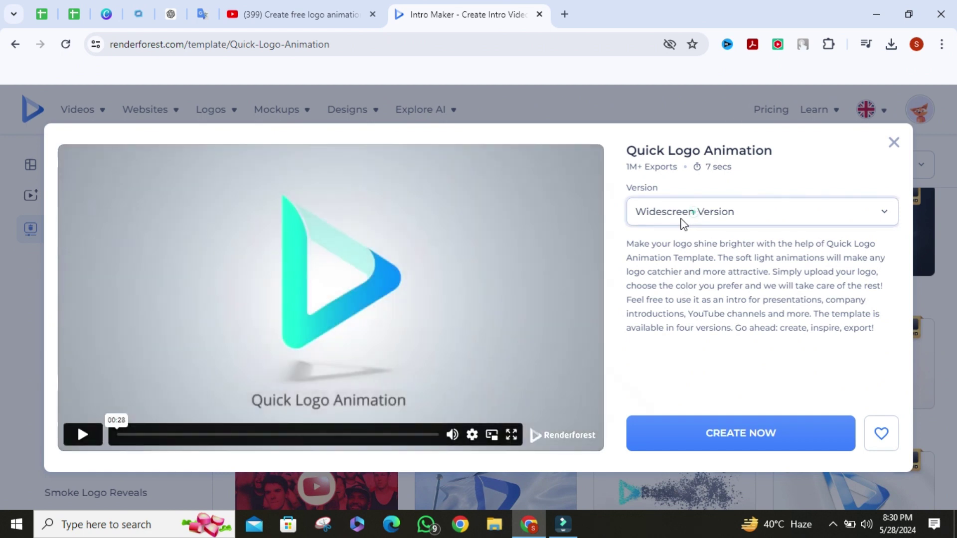
Keep the Widescreen Version of Quick Logo Animation and create a project from it
left_click(688, 215)
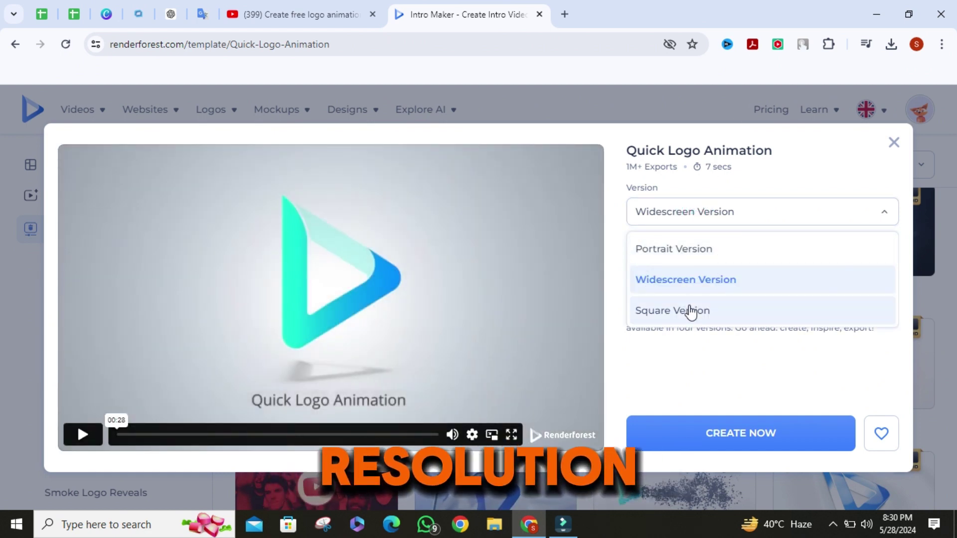
left_click(697, 215)
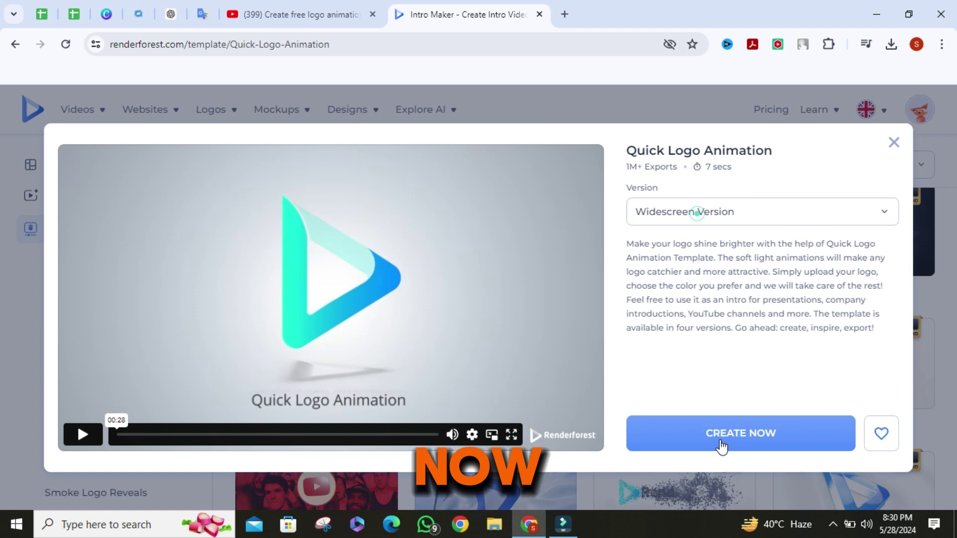
left_click(705, 443)
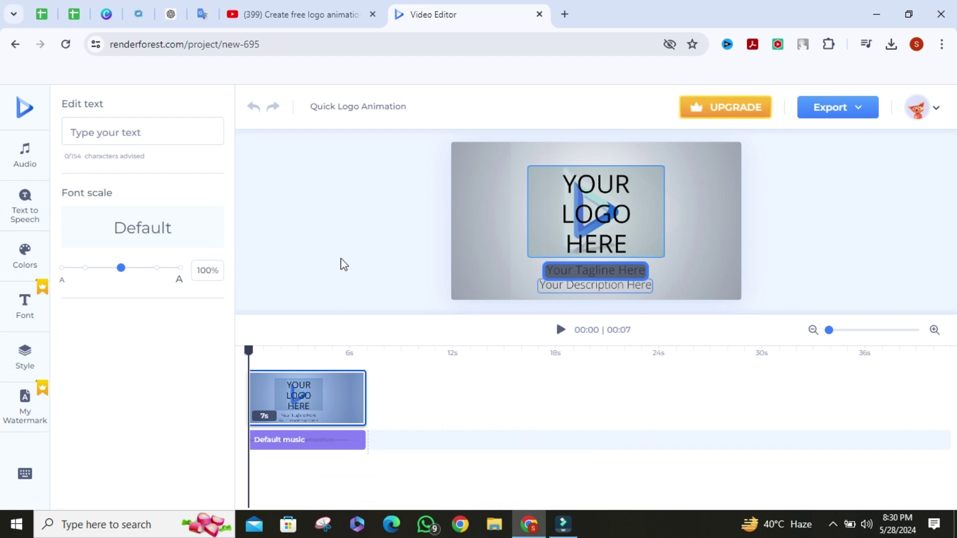
Select the YOUR LOGO HERE placeholder in the scene preview
left_click(593, 220)
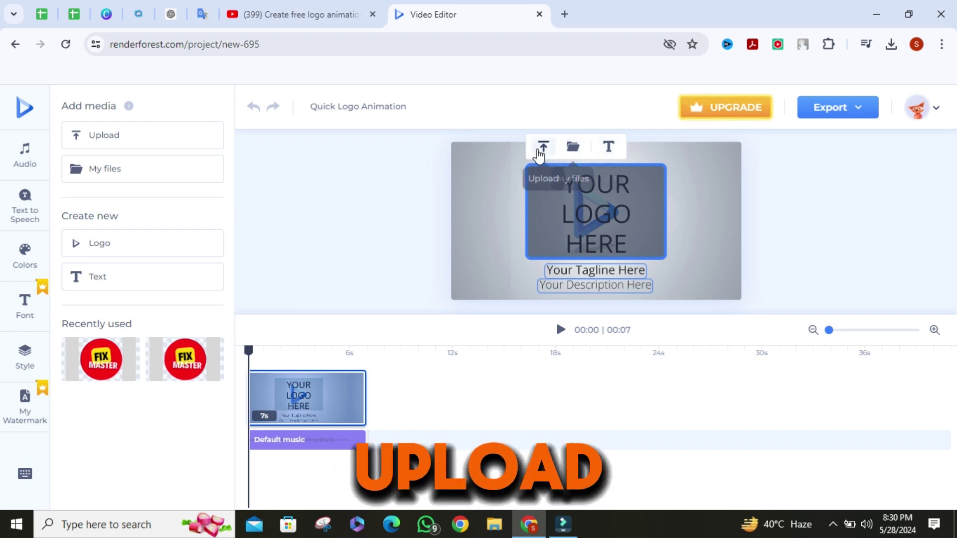
Upload IMG_3697 from the Downloads folder as the logo image
left_click(542, 149)
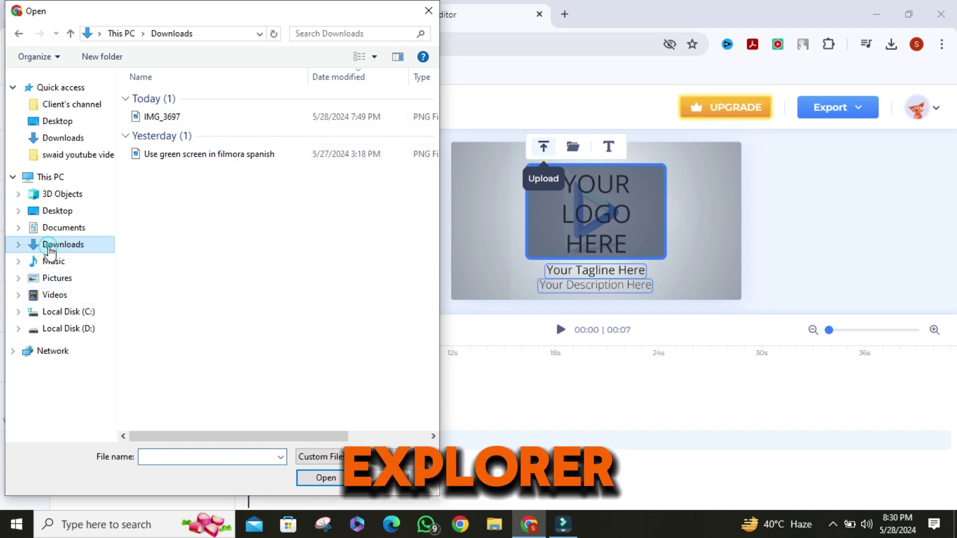
left_click(42, 252)
double_click(172, 118)
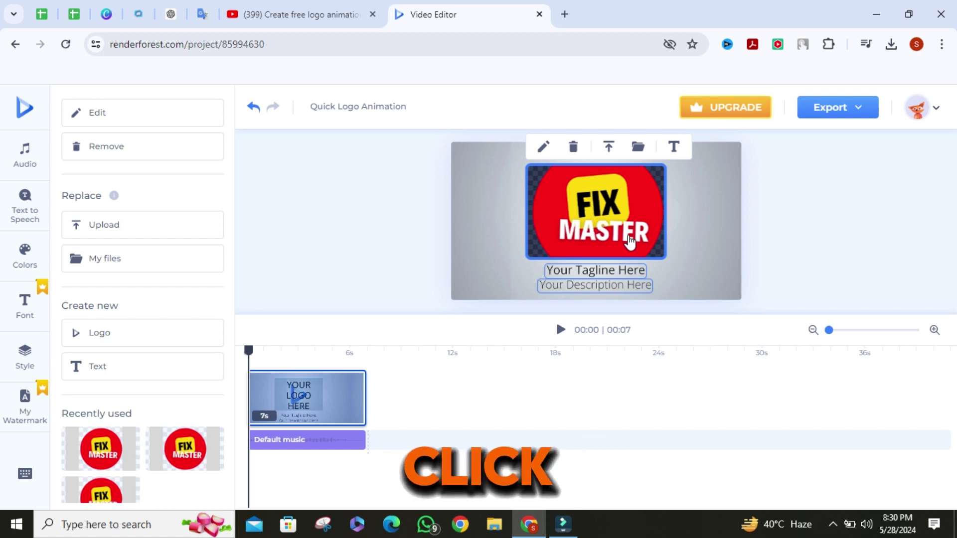
Try the 1977 filter on the logo, revert to normal, and show the Adjust sliders
double_click(629, 242)
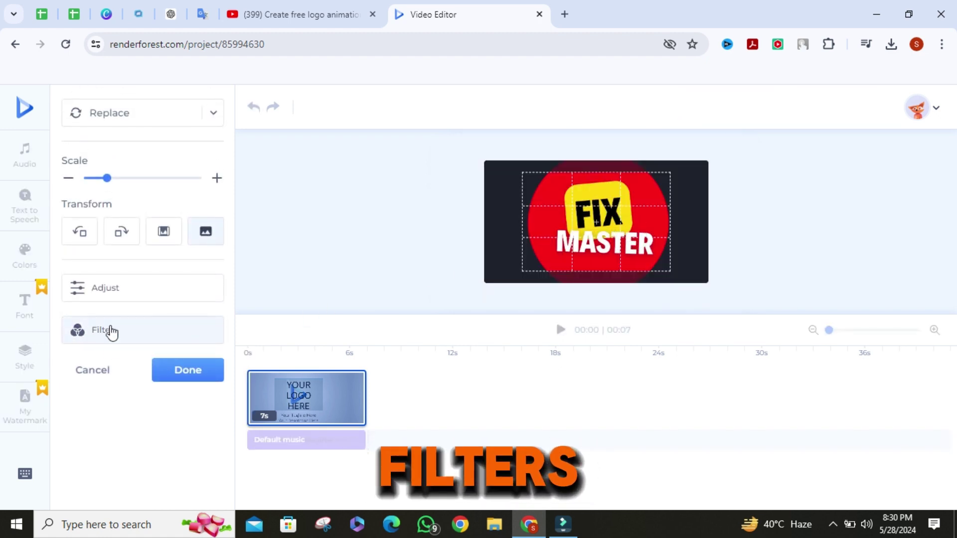
left_click(112, 335)
left_click(135, 181)
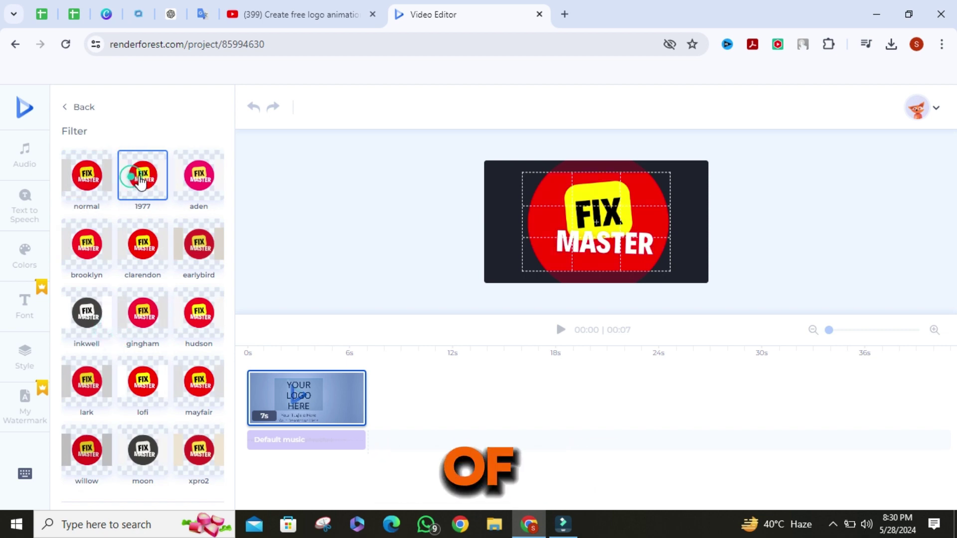
left_click(98, 181)
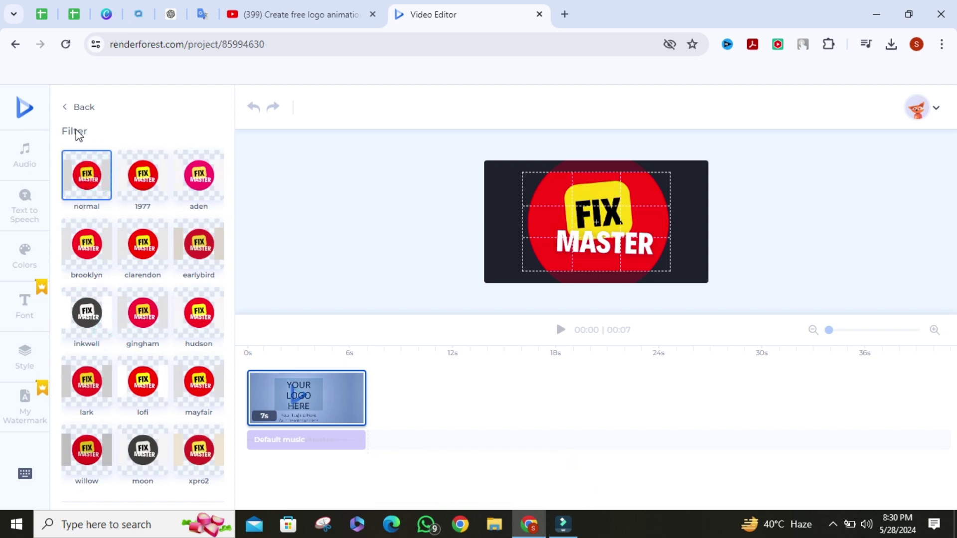
left_click(67, 107)
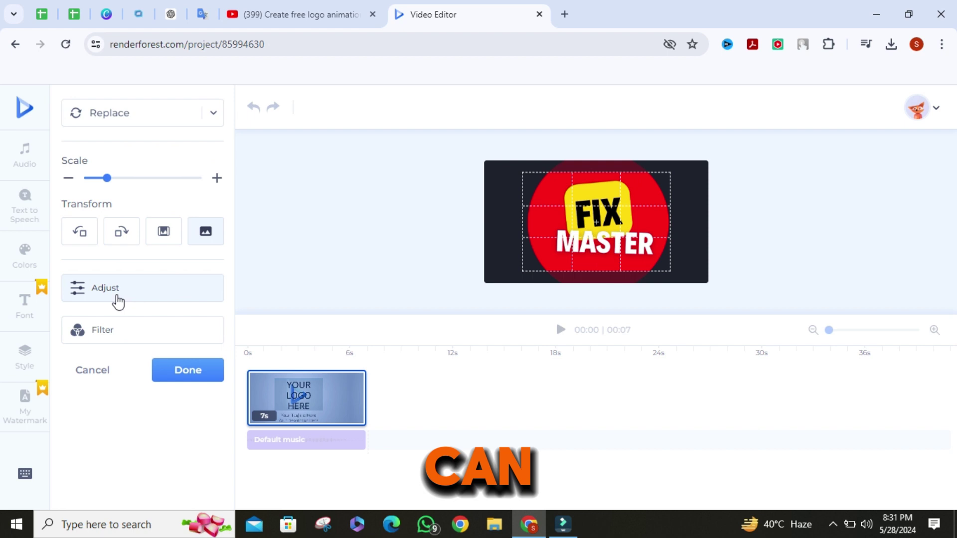
left_click(117, 294)
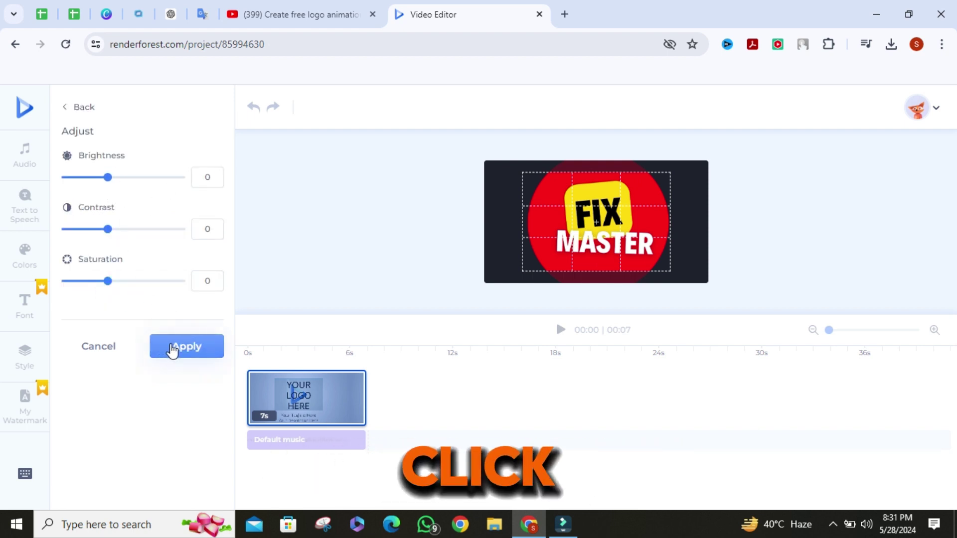
Apply the unchanged adjustments and test rotating the logo, leaving it upright
left_click(177, 356)
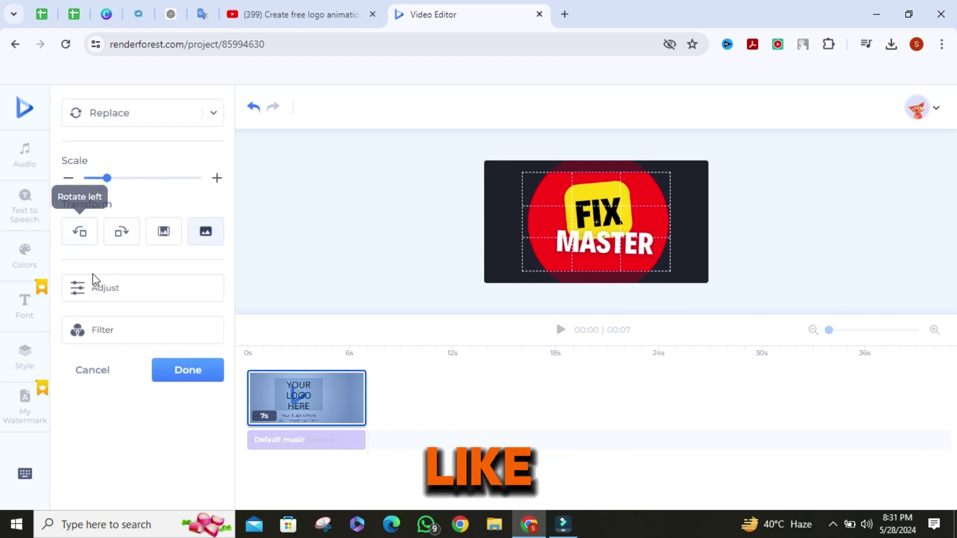
left_click(91, 238)
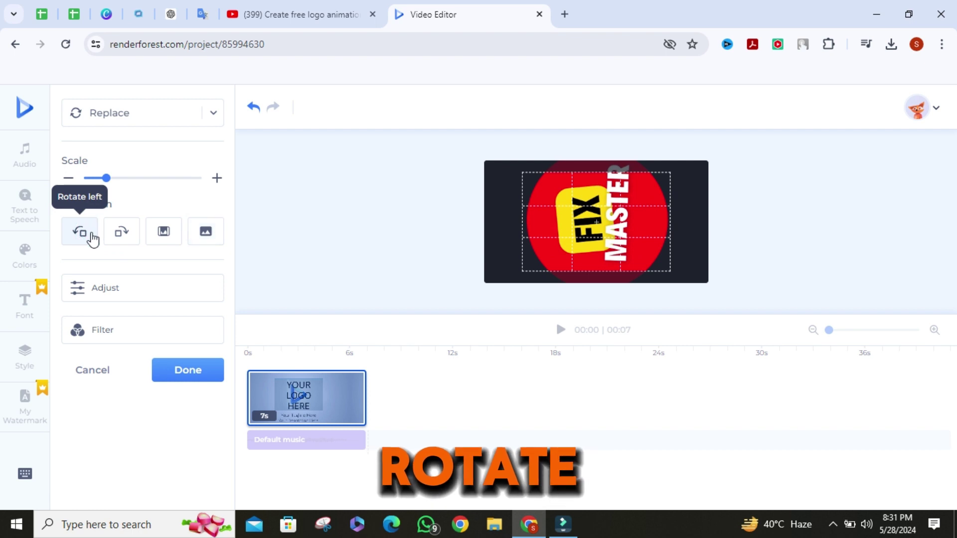
left_click(119, 232)
left_click(117, 232)
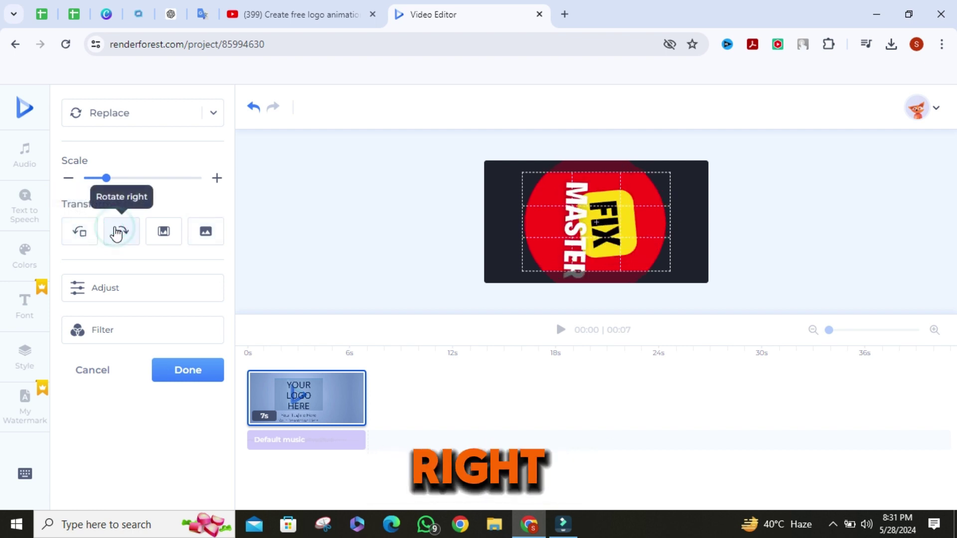
left_click(79, 231)
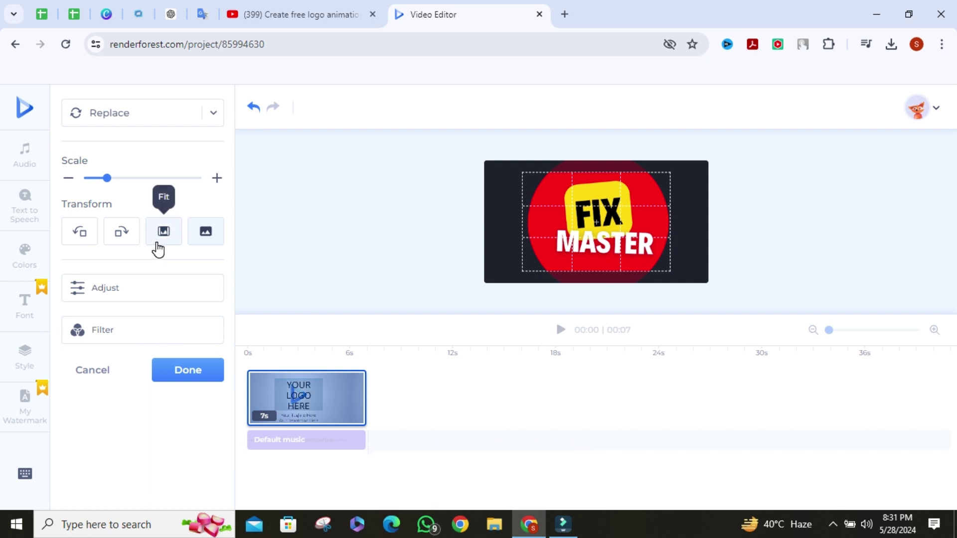
Fit the logo inside its frame and fine-tune its size with the Scale slider
left_click(164, 240)
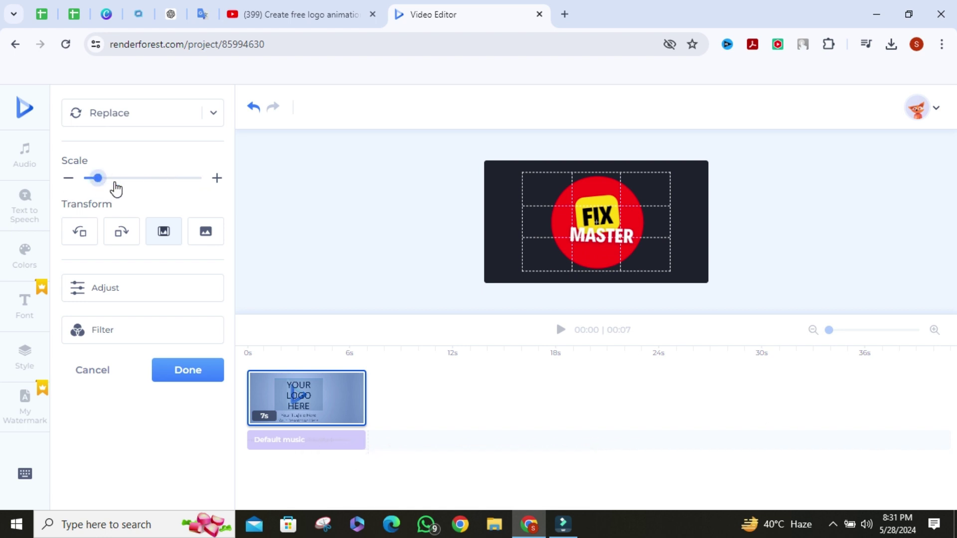
left_click_drag(101, 185, 103, 184)
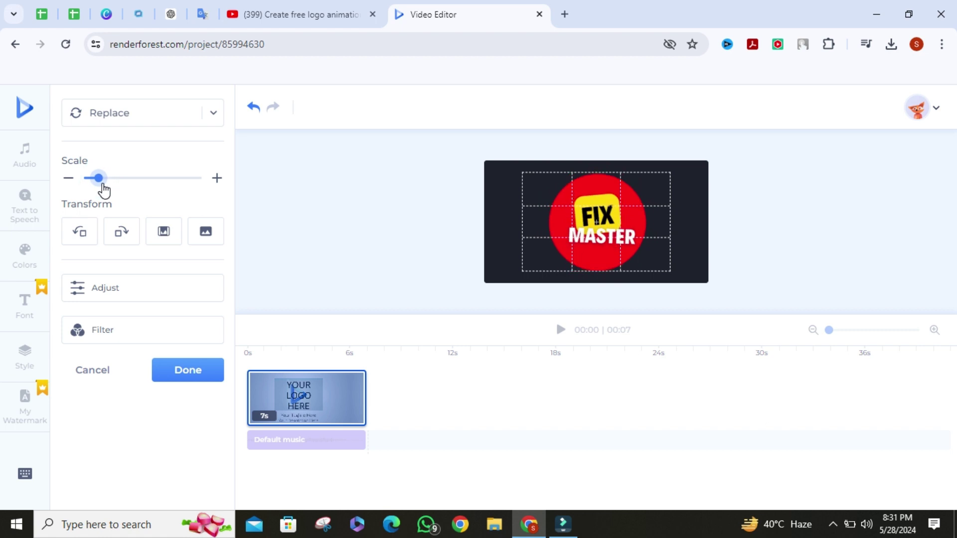
mouse_move(107, 189)
left_mouse_down()
mouse_move(88, 184)
mouse_move(104, 190)
left_mouse_up()
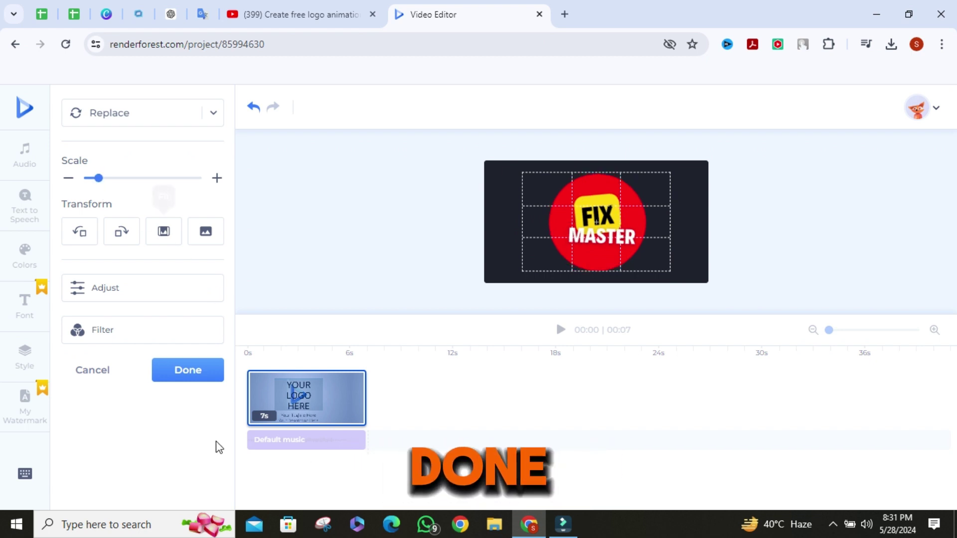
Finish logo editing and set the tagline under the logo to 'Fix Master'
left_click(189, 370)
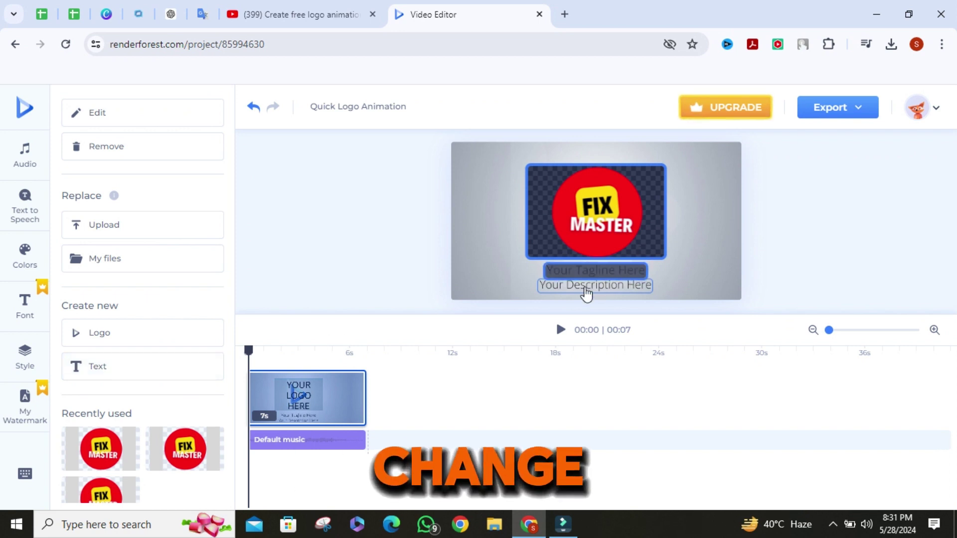
double_click(623, 276)
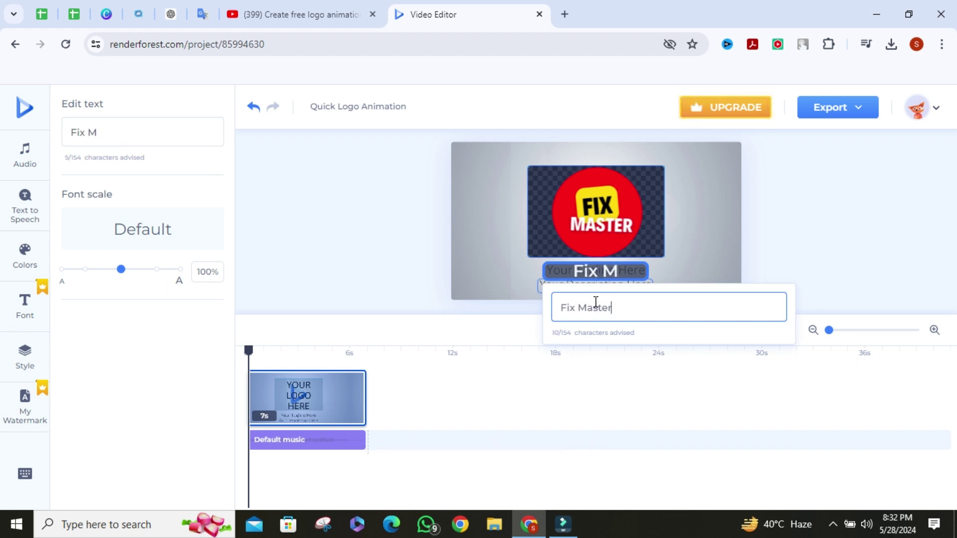
type("Fix Master")
left_click(768, 258)
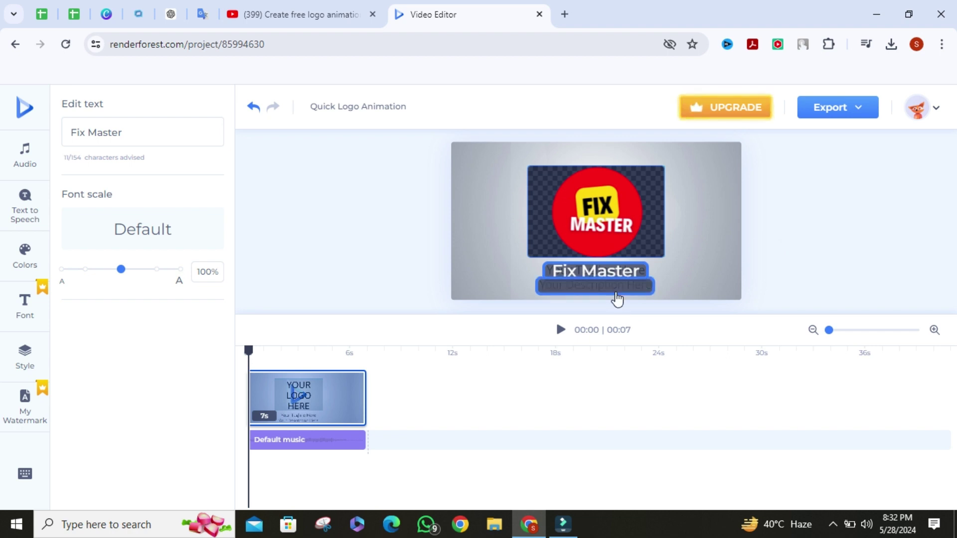
Change the description line text to 'Youtube channel'
left_click(617, 298)
left_click(613, 323)
type("Youtube")
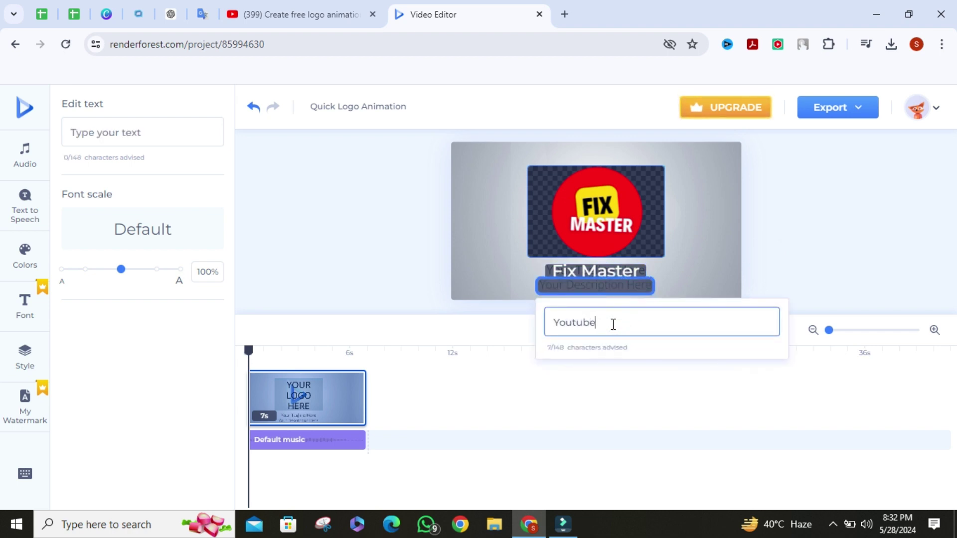
type(" channel")
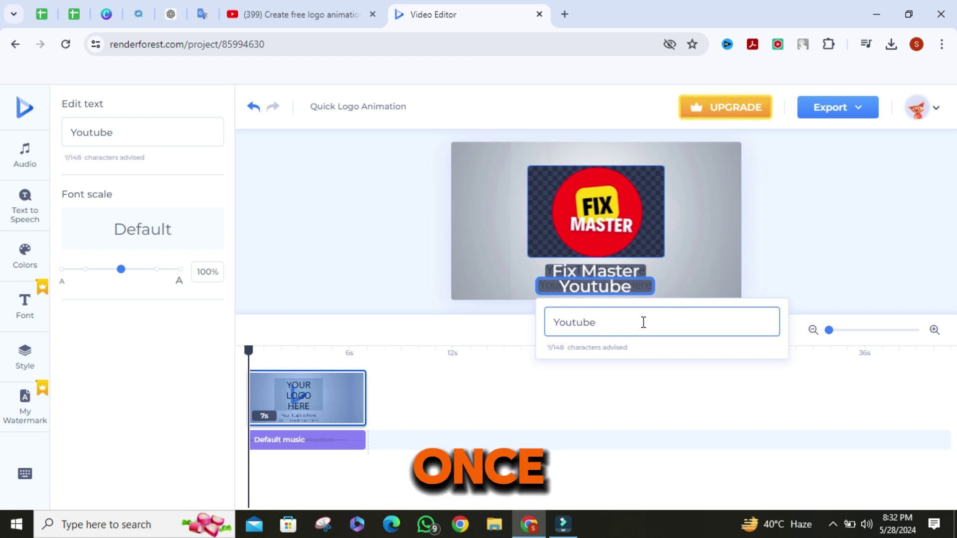
left_click(850, 230)
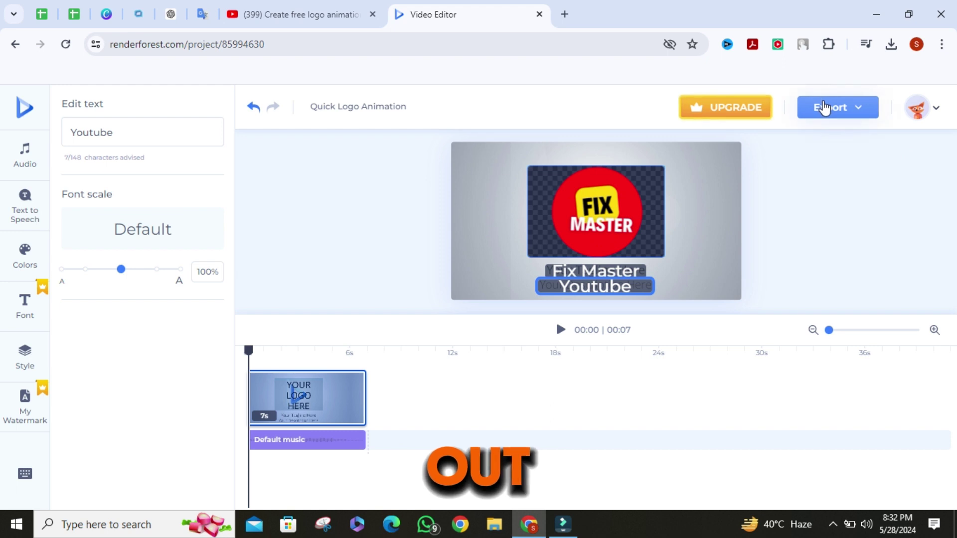
Export the Quick Logo Animation video at the Free quality option
left_click(824, 106)
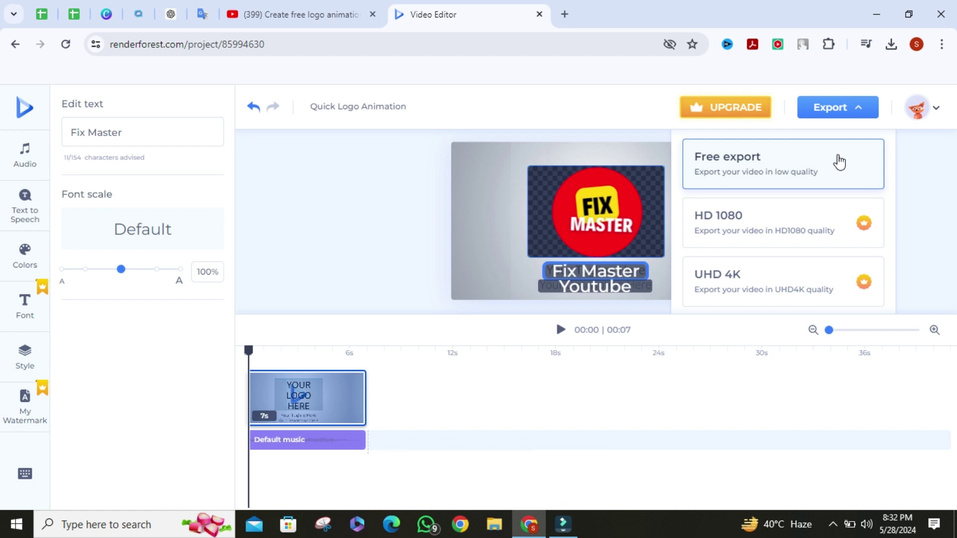
left_click(836, 160)
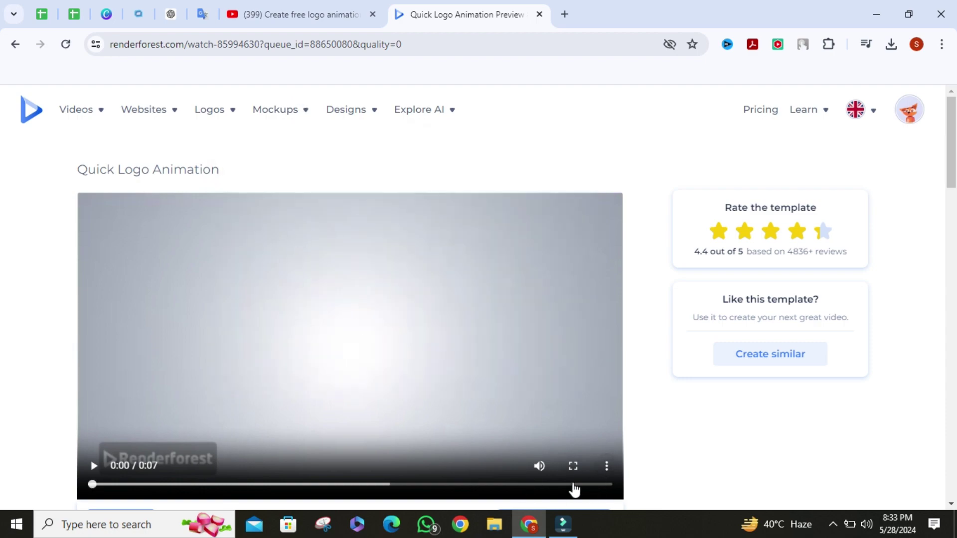
Watch the exported Quick Logo Animation full screen until it ends at 0:07
left_click(573, 466)
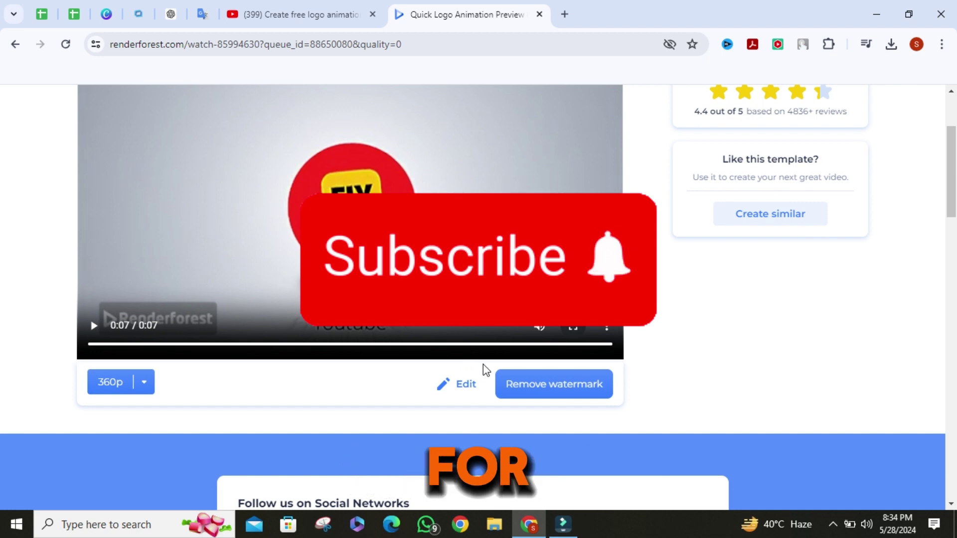
mouse_move(538, 329)
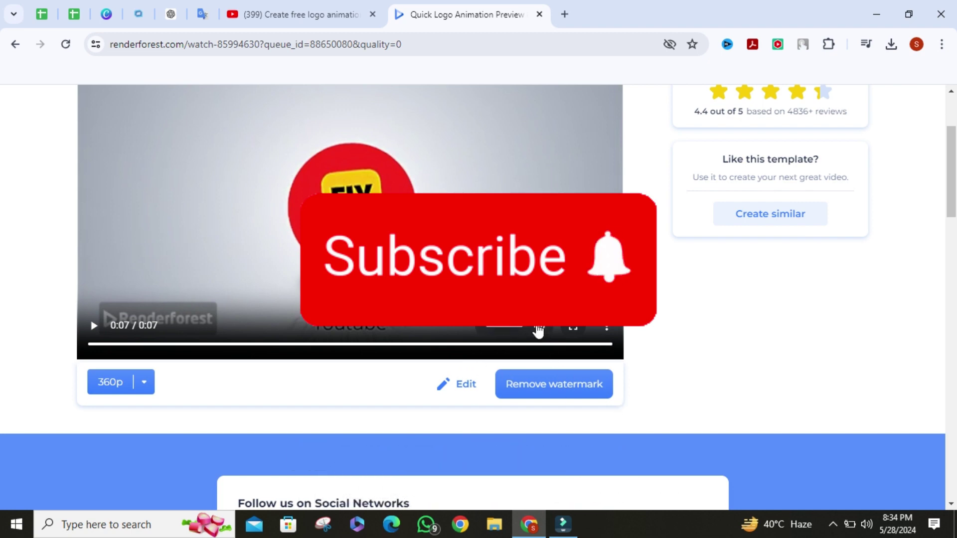